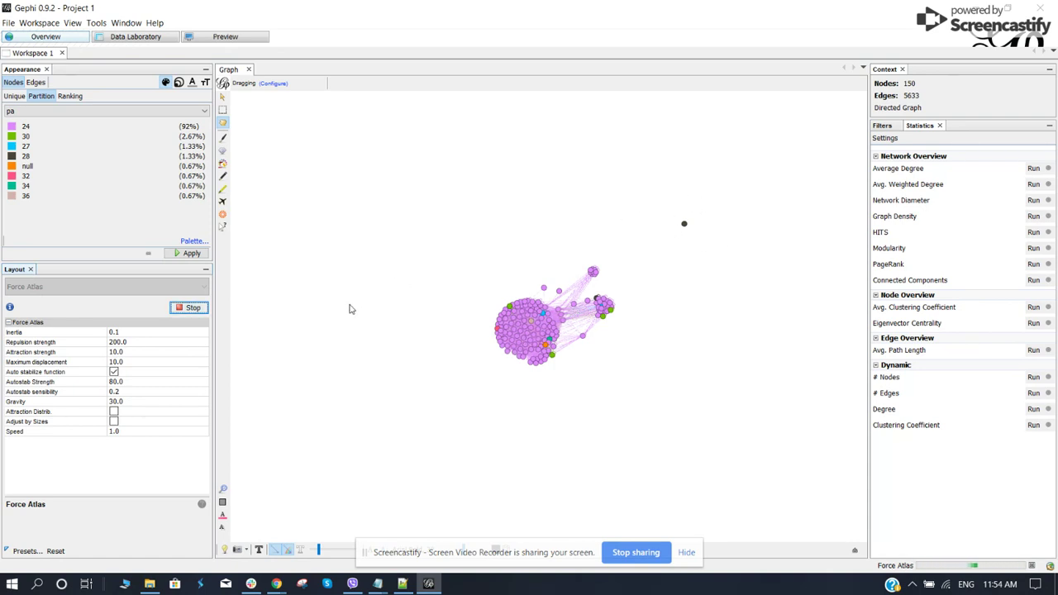
- Show the URL and PA labels on every node of the graph
click(260, 551)
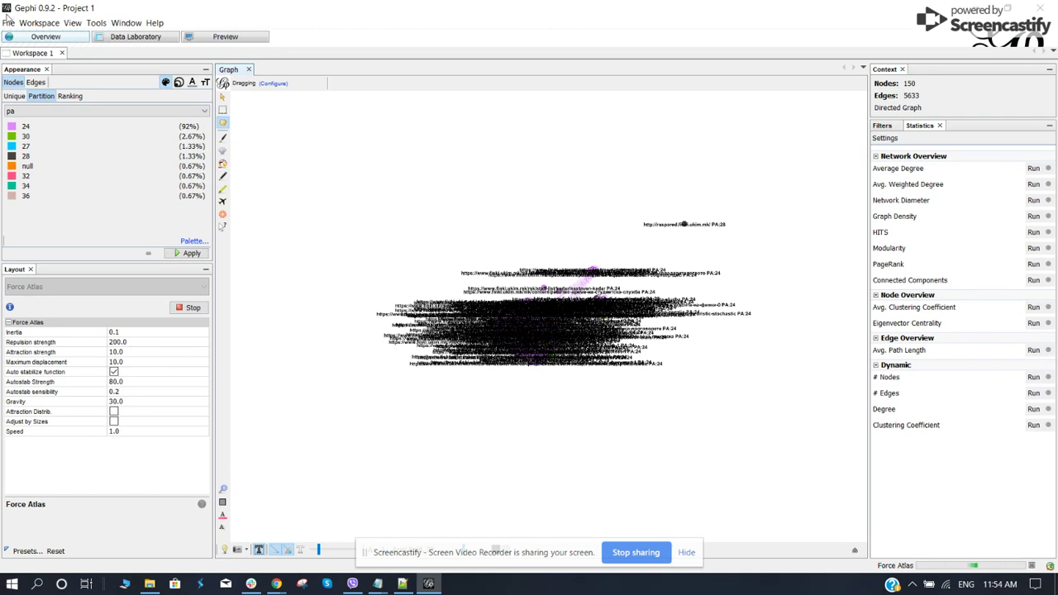
- Look at the export options without exporting, then bring up the exported network folder
click(8, 22)
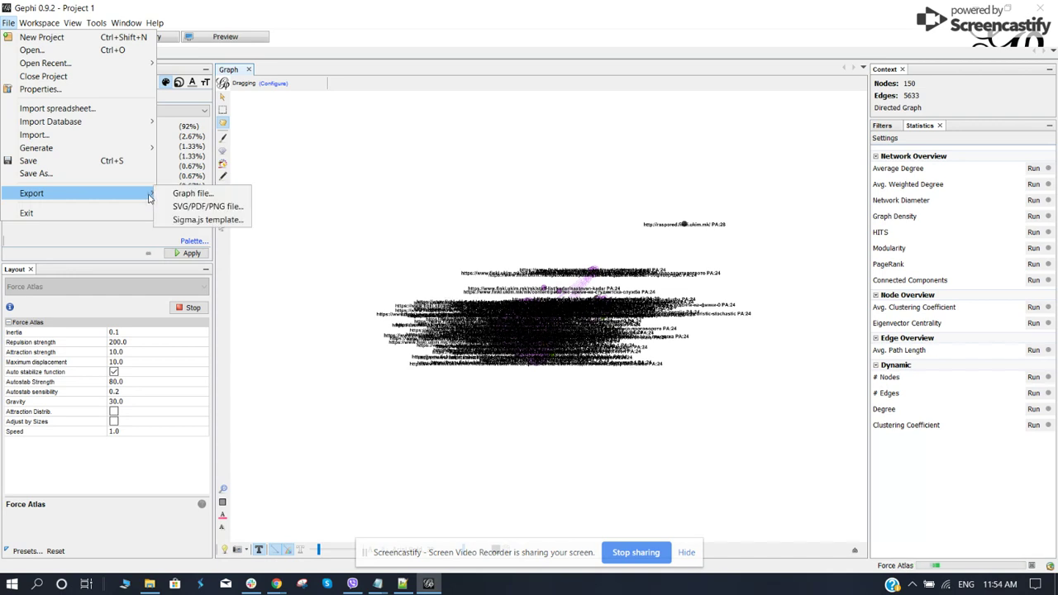
click(530, 178)
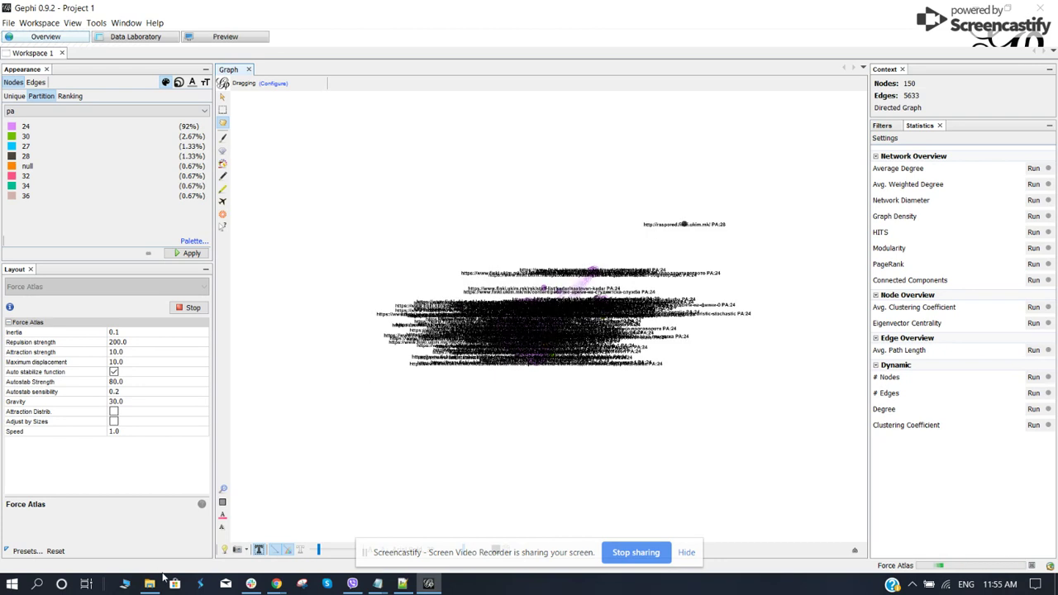
click(151, 582)
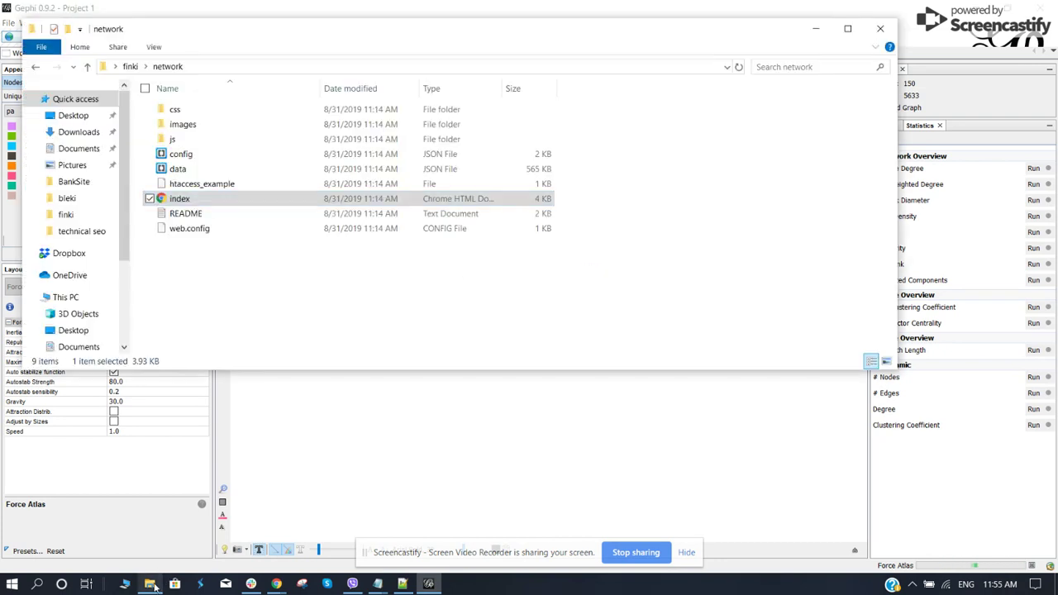
- Open the network folder's index page in Microsoft Edge
right_click(240, 201)
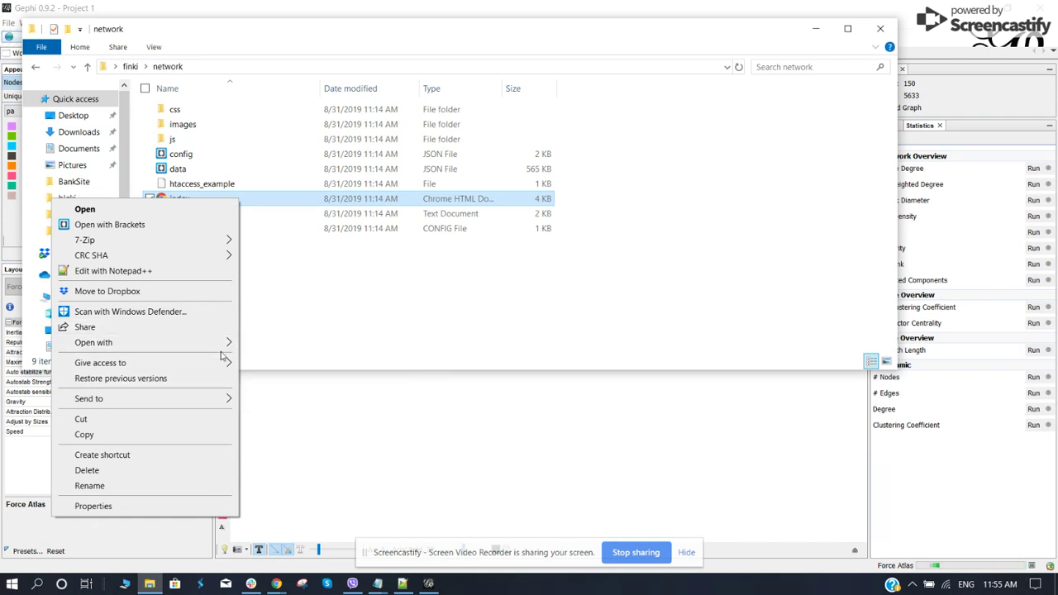
mouse_move(93, 342)
click(295, 394)
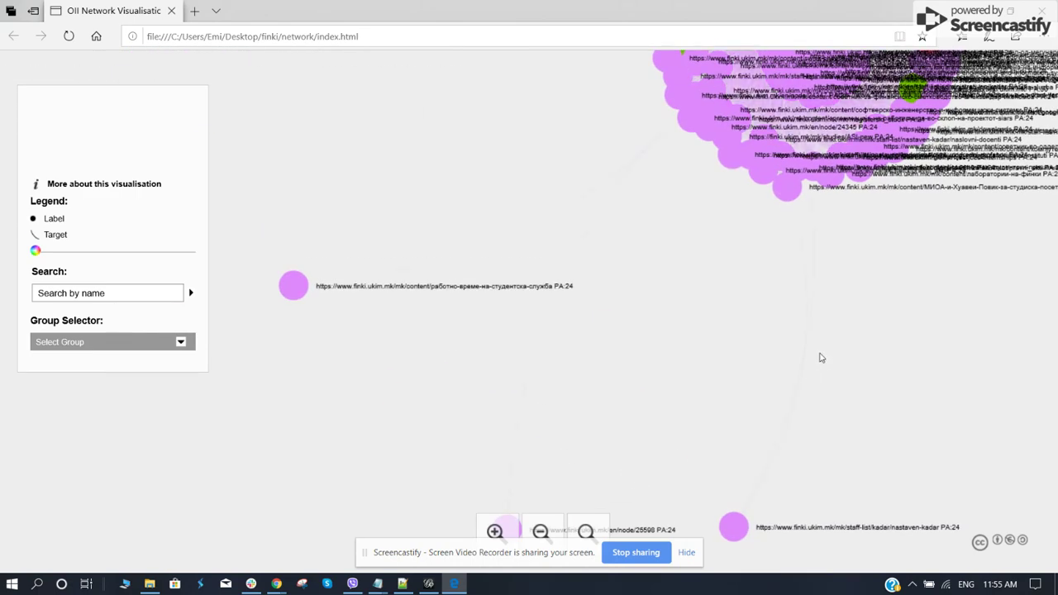
- Pan across the graph from the lone outlying node to the dense main cluster
drag(820, 357, 735, 423)
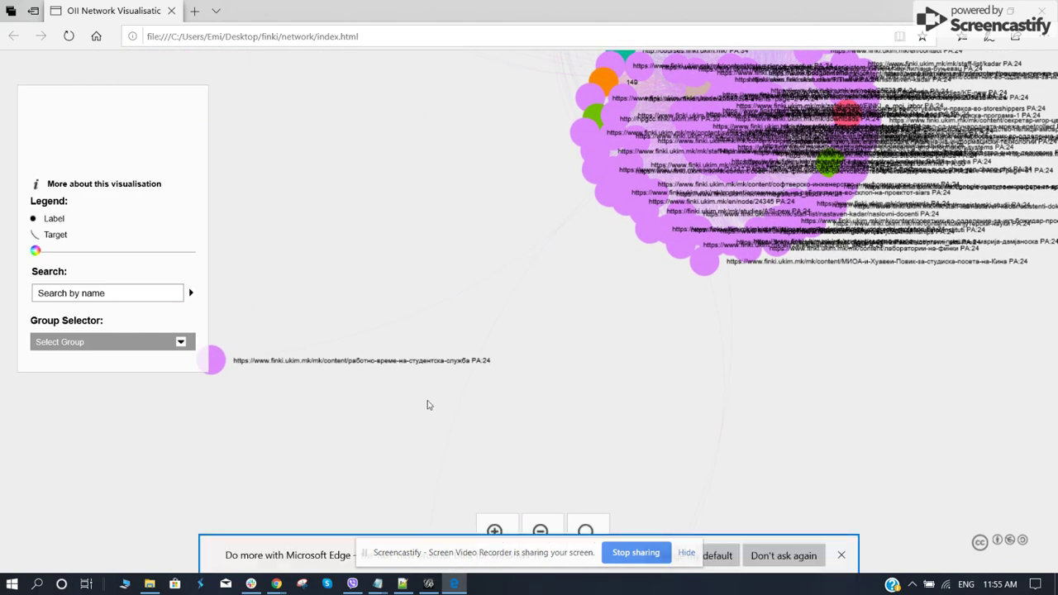
mouse_move(427, 405)
mouse_down()
mouse_move(614, 377)
mouse_move(413, 378)
mouse_move(661, 366)
mouse_up()
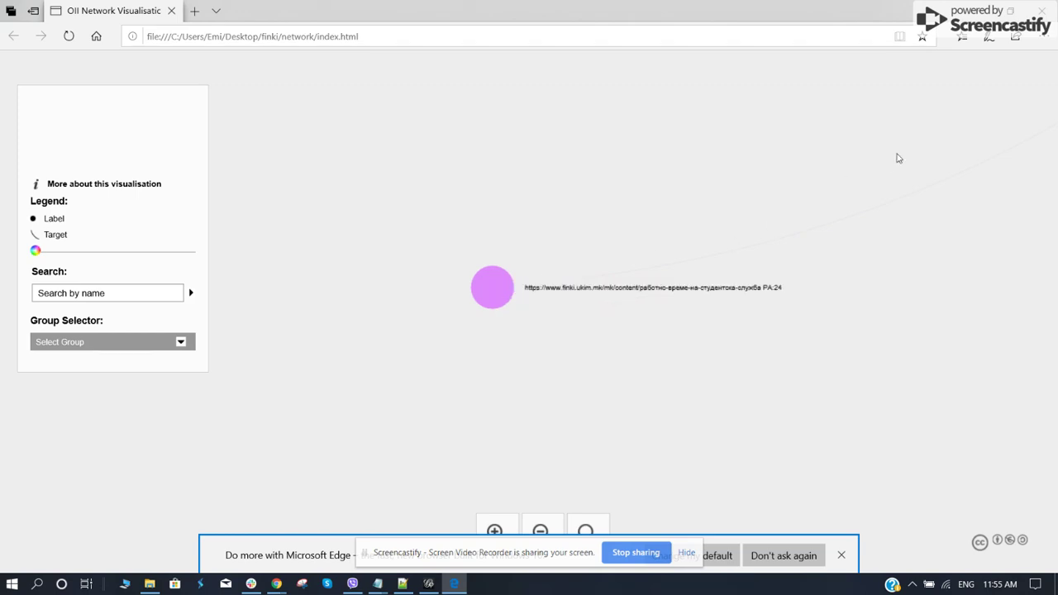
mouse_move(897, 158)
mouse_down()
mouse_move(557, 410)
mouse_move(430, 427)
mouse_up()
drag(697, 80, 515, 215)
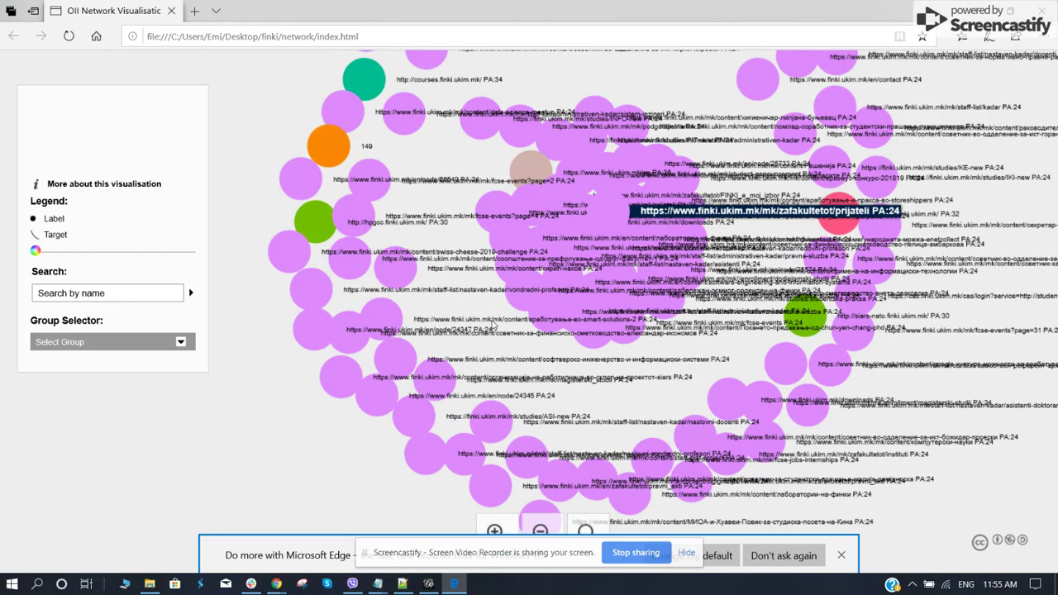
- Show the prijateli page's details (PA 24, id 85) and the page-authority group list
click(623, 368)
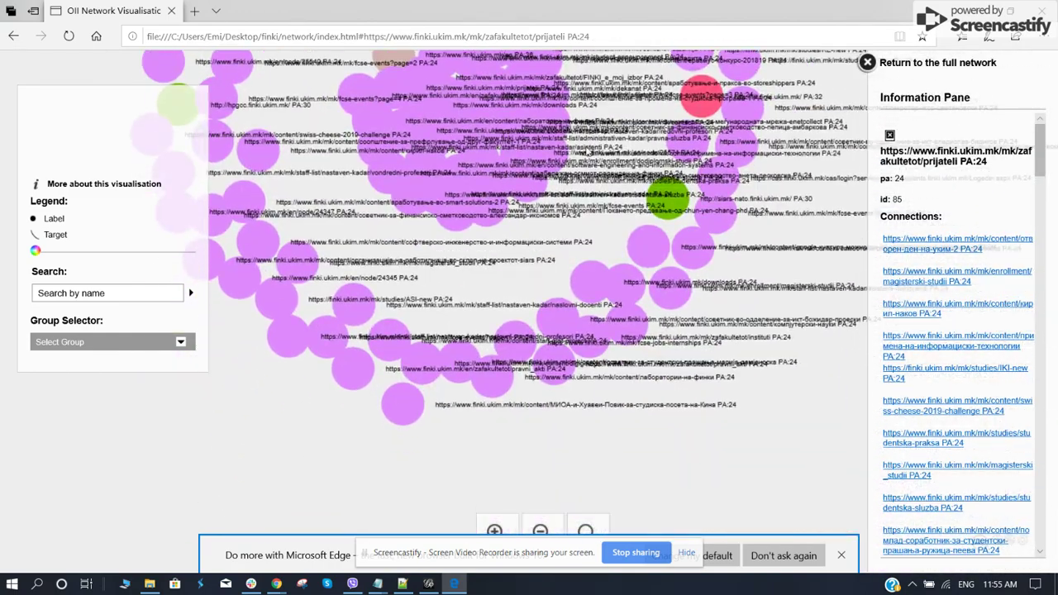
drag(707, 447, 641, 284)
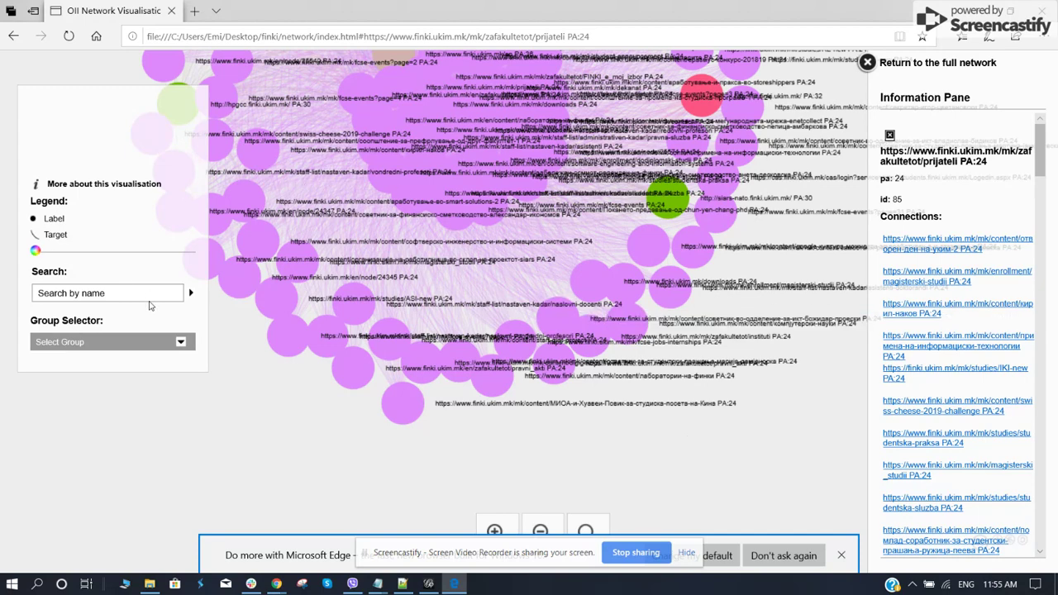
click(169, 346)
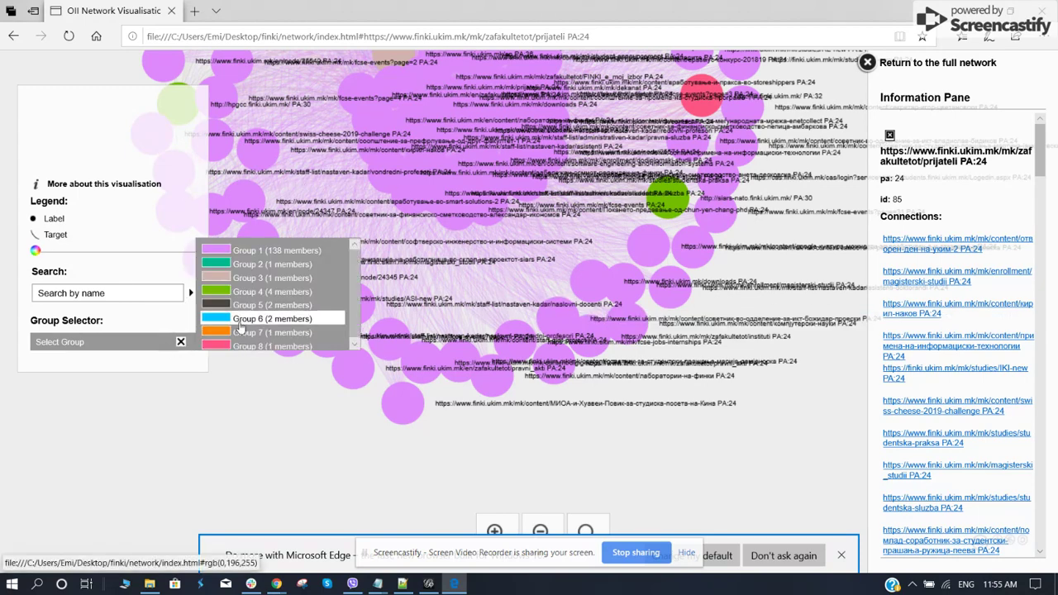
- Filter to Group 6 (PA 27 pair), then Group 2 (PA 34 page), then return to the full network
click(239, 320)
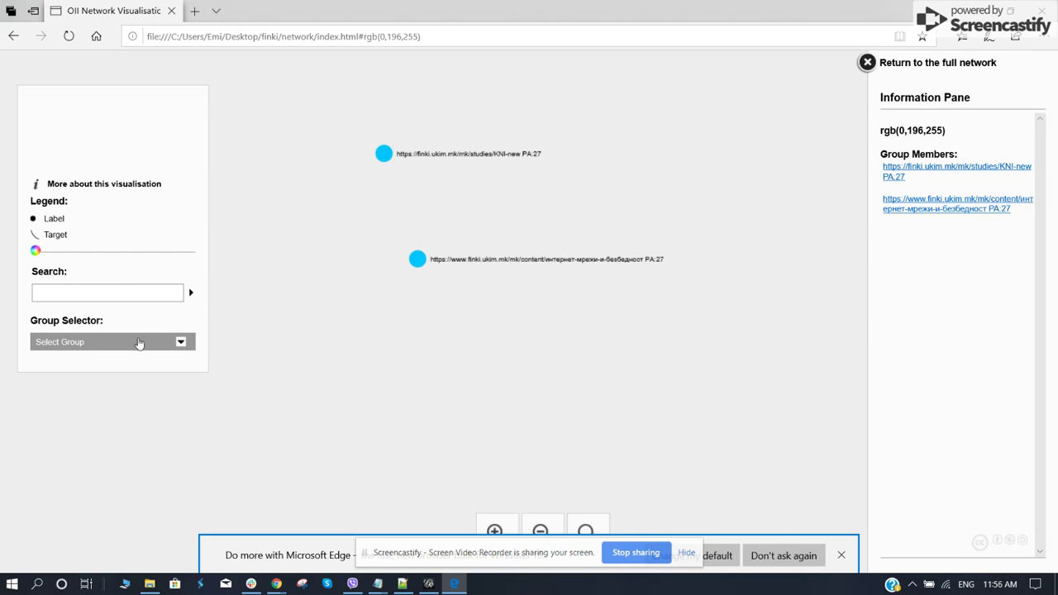
click(138, 342)
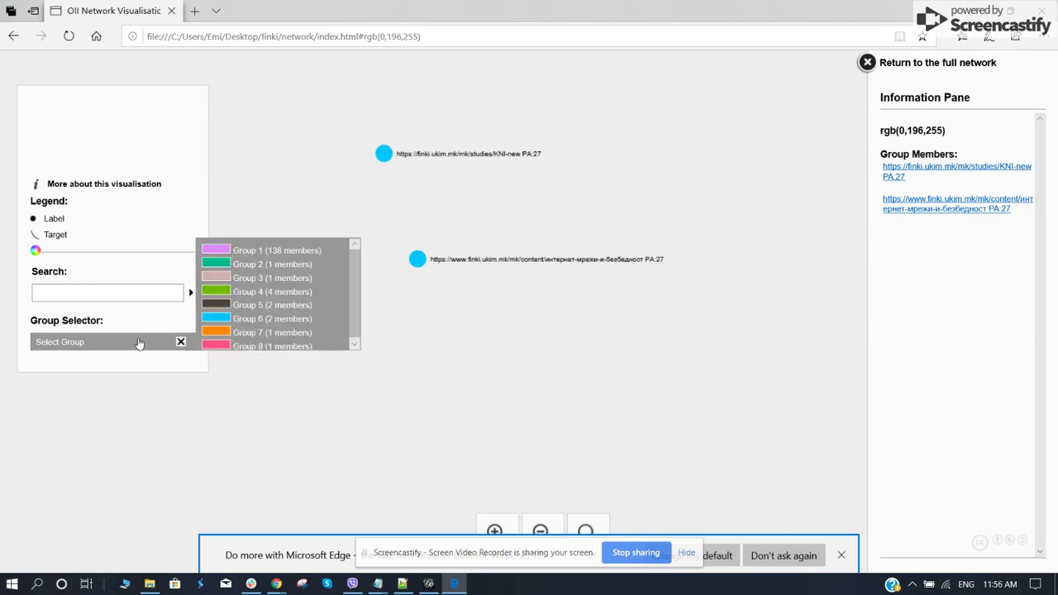
click(271, 264)
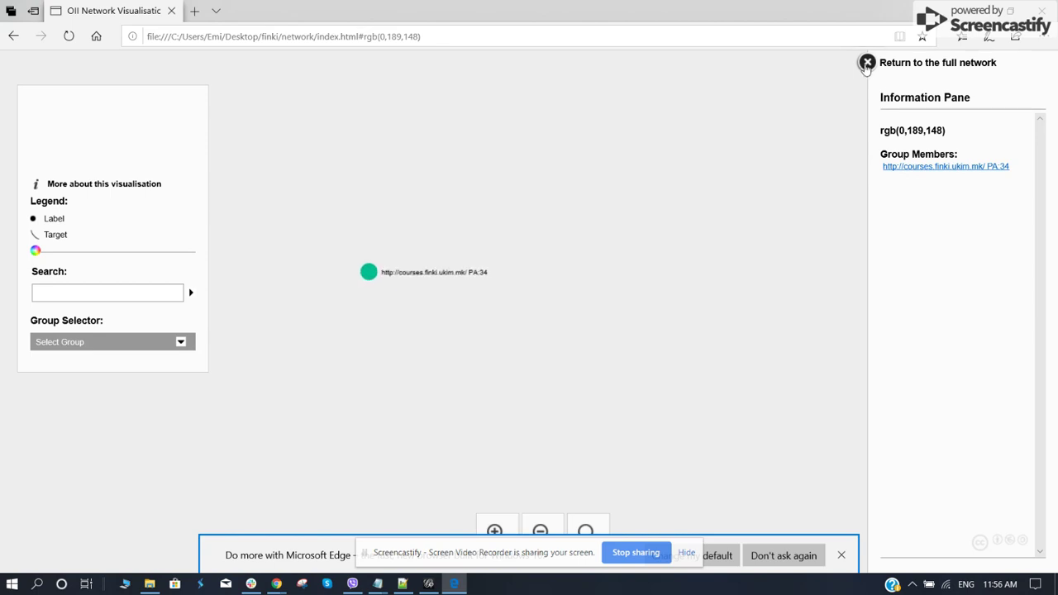
click(866, 62)
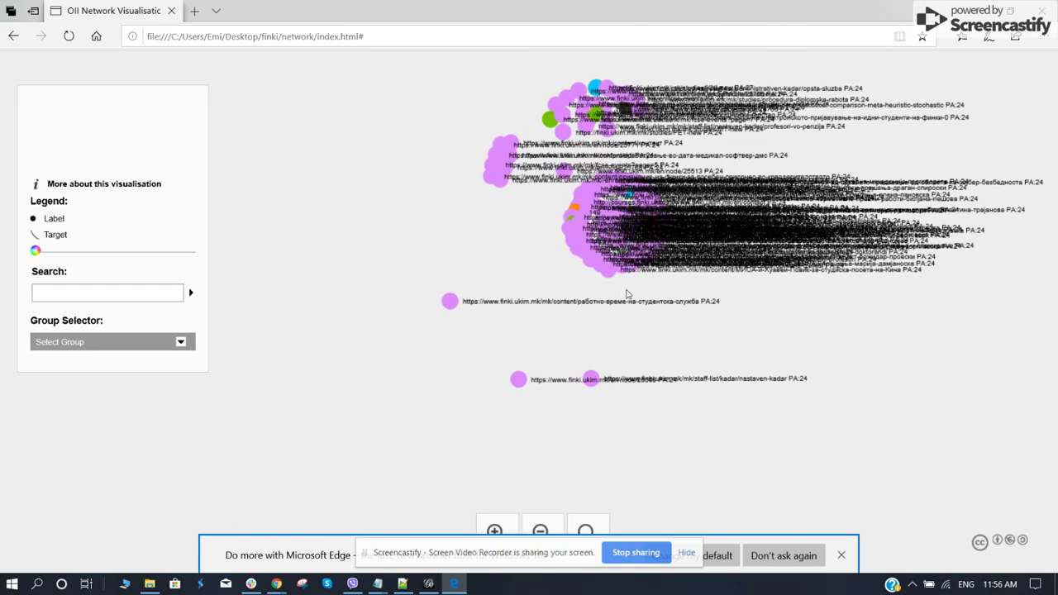
- Pan and zoom out the network, then bring the LinkedIn profile page in Chrome to the front
drag(627, 381, 608, 214)
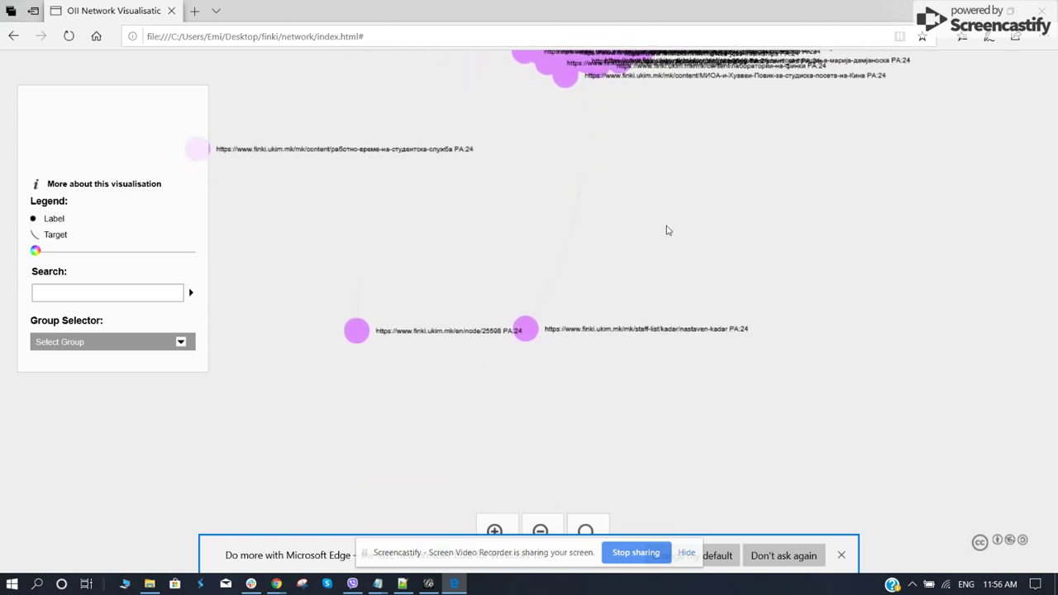
scroll(667, 179, down, 2)
scroll(637, 278, down, 1)
scroll(644, 261, down, 1)
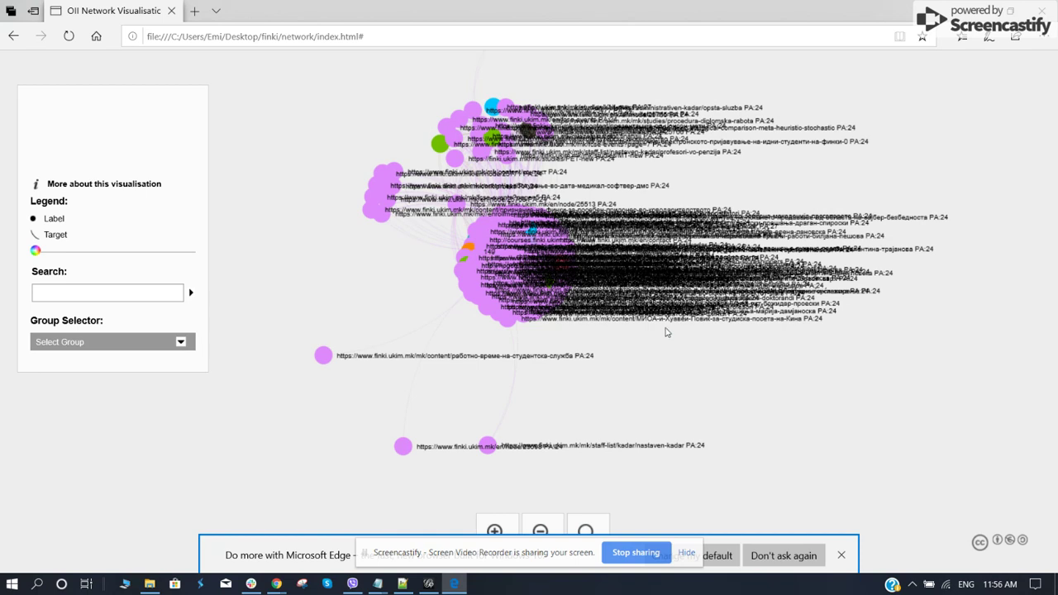
click(279, 583)
click(248, 524)
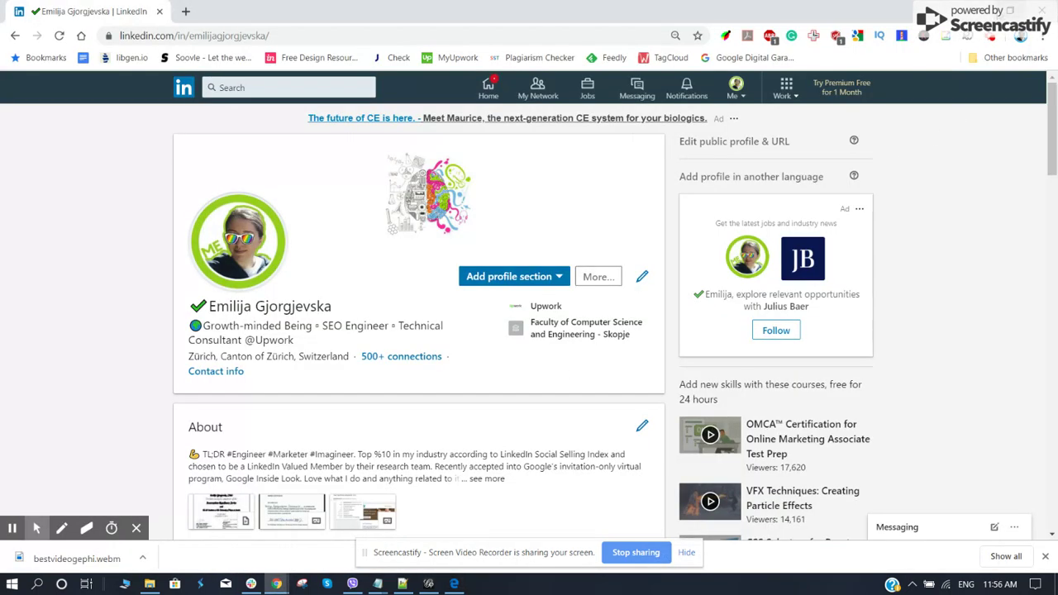